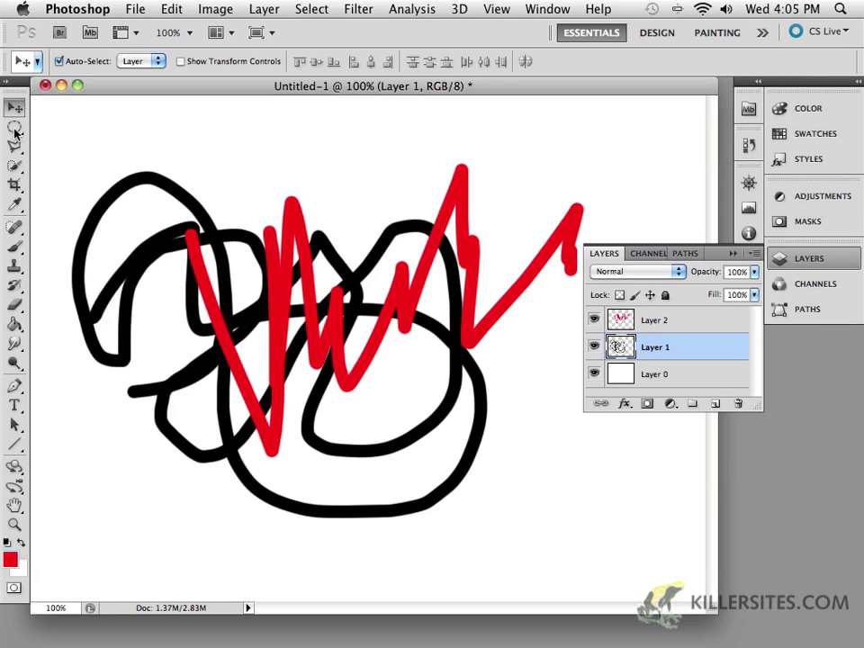
# Drag the red zigzag on Layer 2 up and to the left over the black scribble
pyautogui.moveTo(191, 274); pyautogui.dragTo(178, 259)
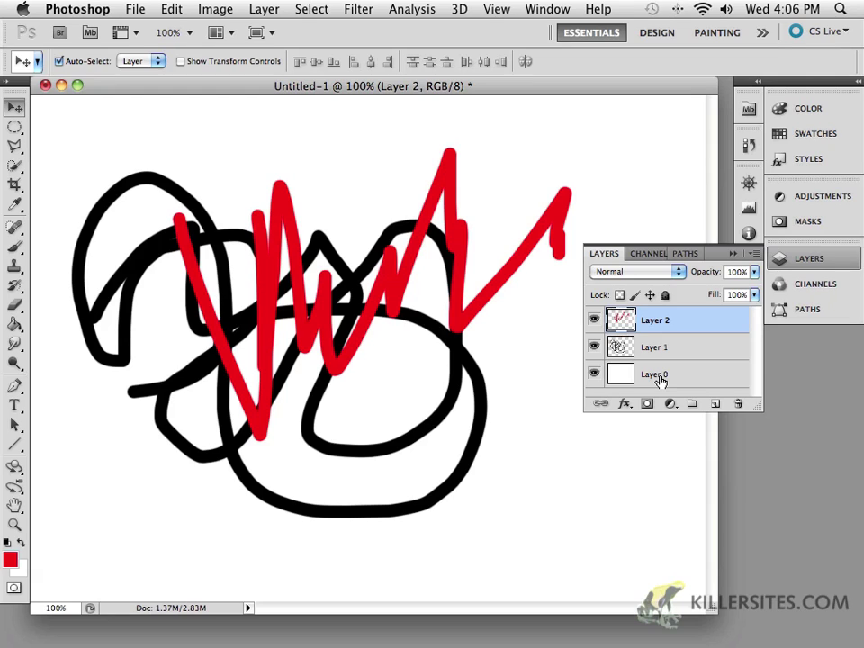
# Rename Layer 0 to 'bg', Layer 1 to 'black brush' and Layer 2 to 'red brush'
pyautogui.doubleClick(657, 377)
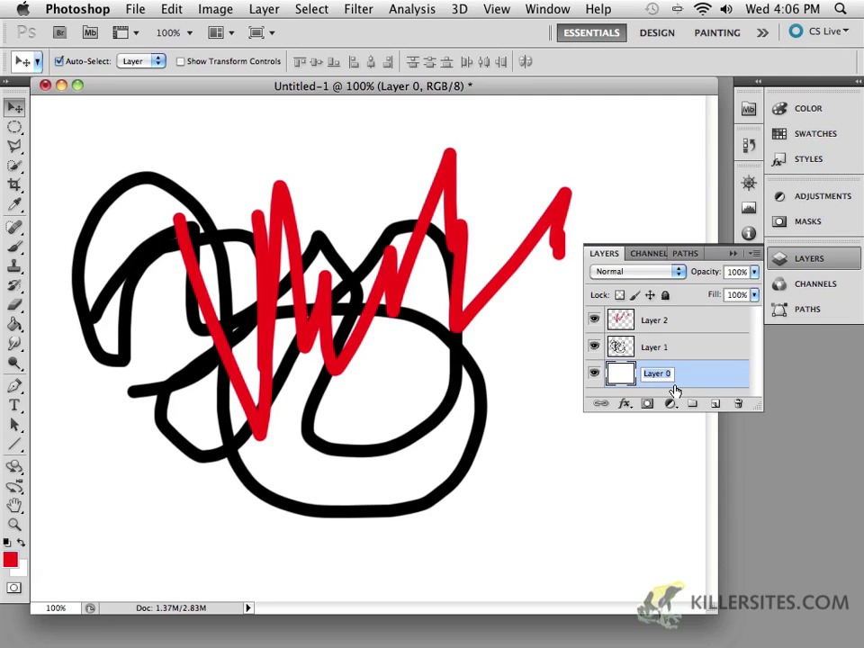
pyautogui.write('bg')
pyautogui.click(659, 349)
pyautogui.doubleClick(659, 351)
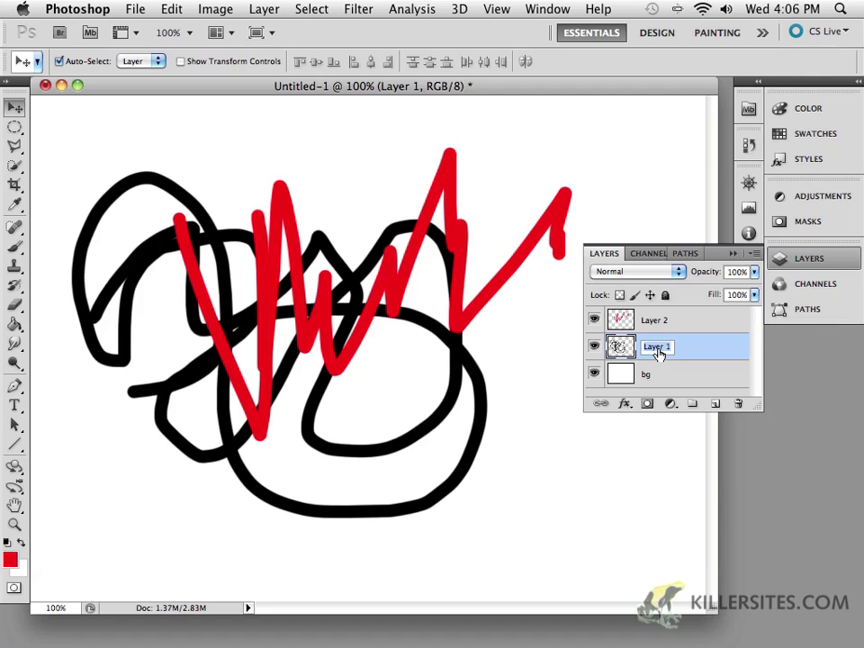
pyautogui.write('black brush')
pyautogui.doubleClick(654, 321)
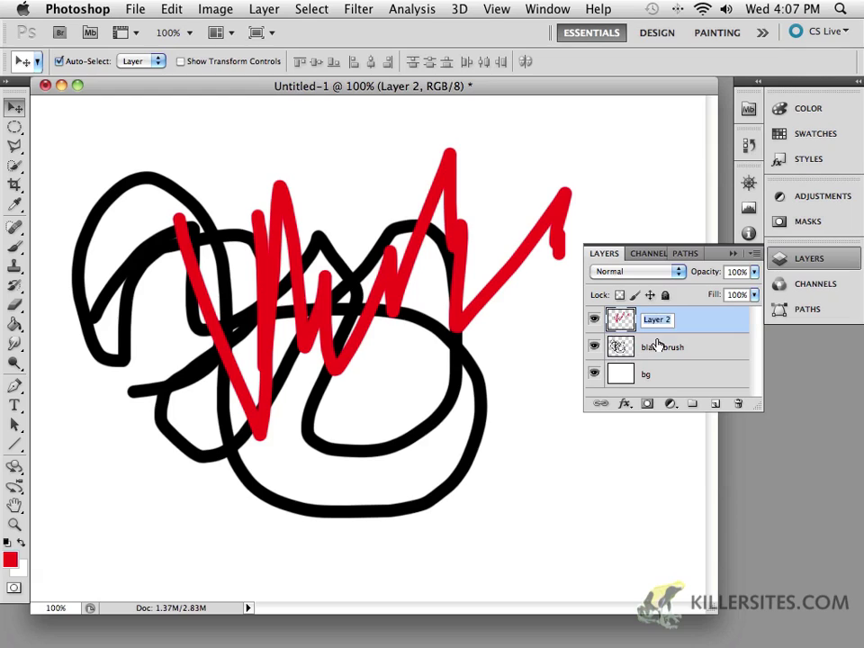
pyautogui.write('red brush')
pyautogui.press('Return')
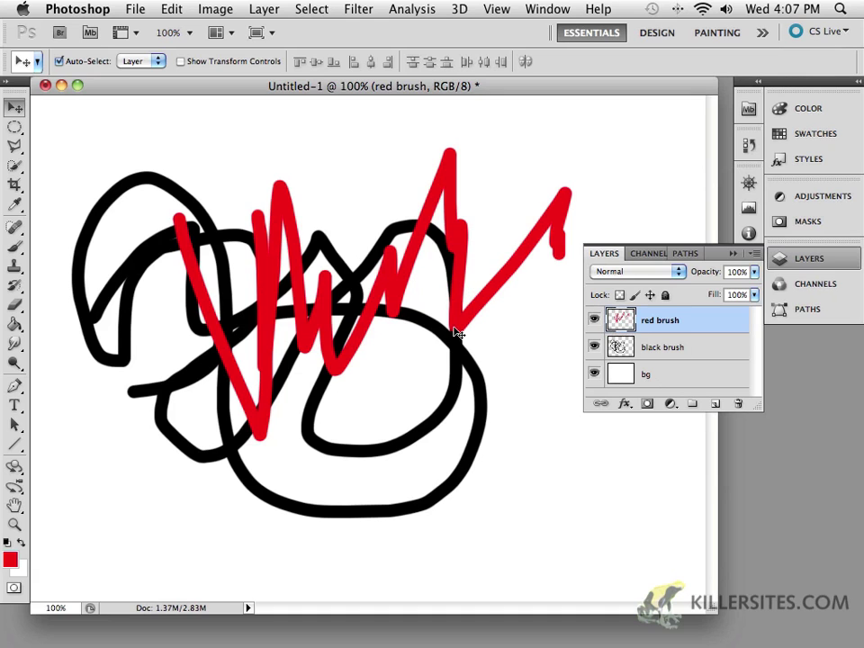
# Reposition the red zigzag and black scribble, then undo an accidental move of the bg layer
pyautogui.moveTo(456, 291)
pyautogui.mouseDown()
pyautogui.moveTo(476, 283)
pyautogui.moveTo(463, 273)
pyautogui.mouseUp()
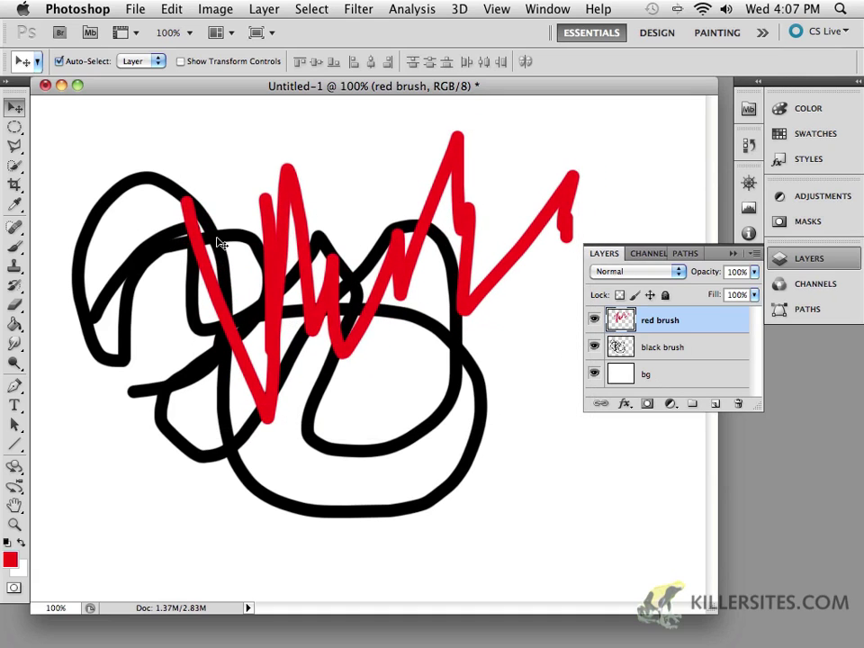
pyautogui.moveTo(304, 239); pyautogui.dragTo(307, 255)
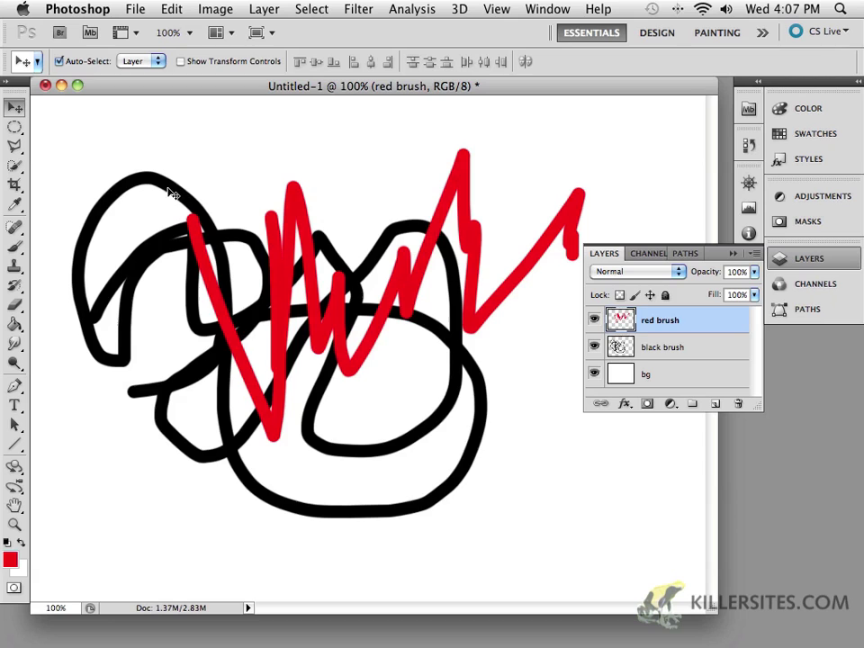
pyautogui.moveTo(177, 187)
pyautogui.mouseDown()
pyautogui.moveTo(137, 231)
pyautogui.moveTo(175, 194)
pyautogui.mouseUp()
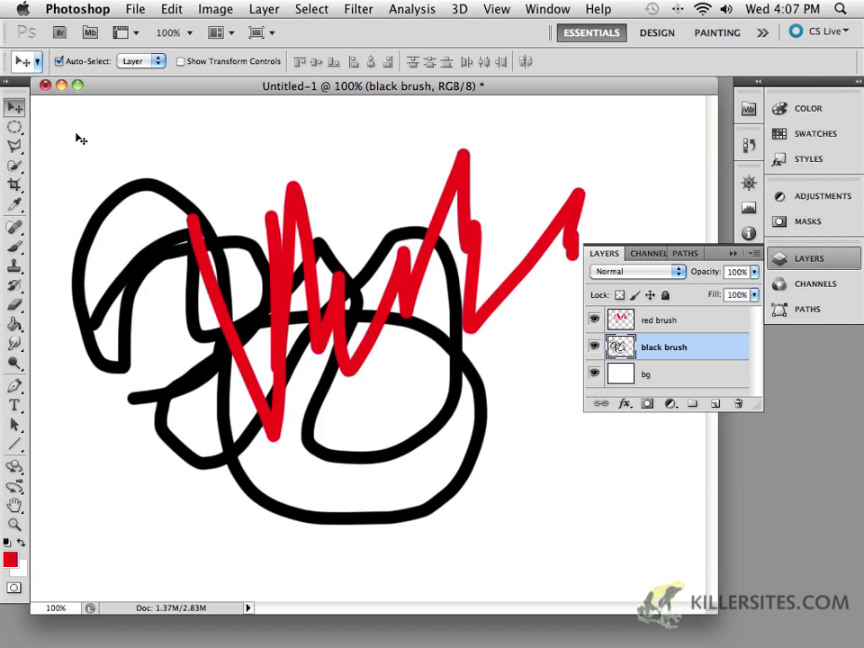
pyautogui.moveTo(63, 138); pyautogui.dragTo(127, 206)
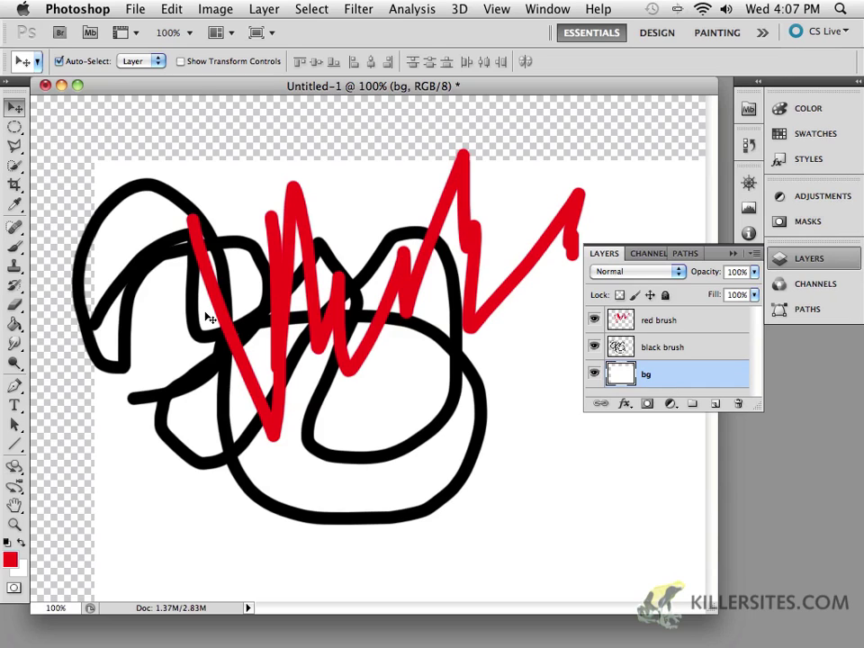
pyautogui.press('super+BackSpace')
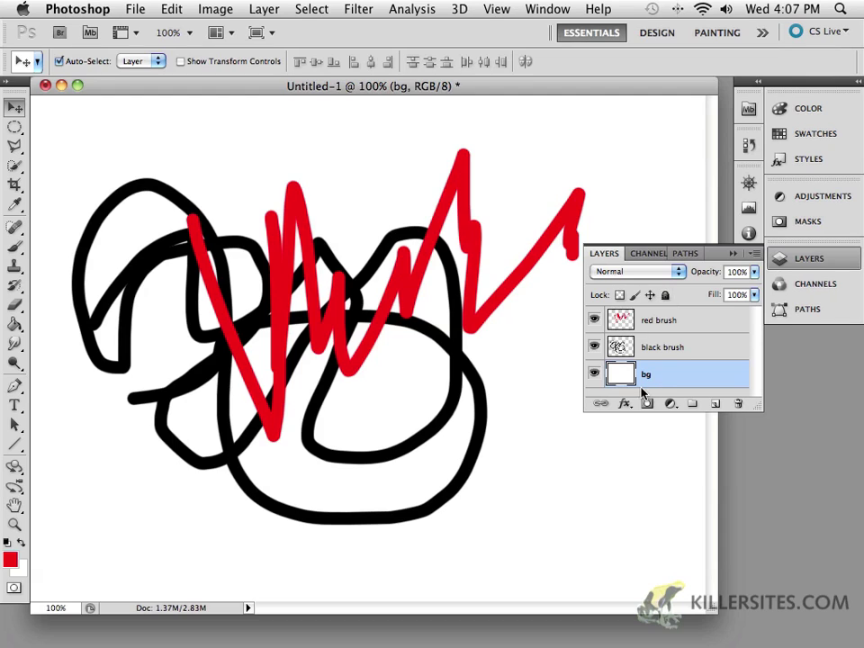
# Lock all on the bg layer and try marquee-selecting both scribble layers on the canvas
pyautogui.click(666, 297)
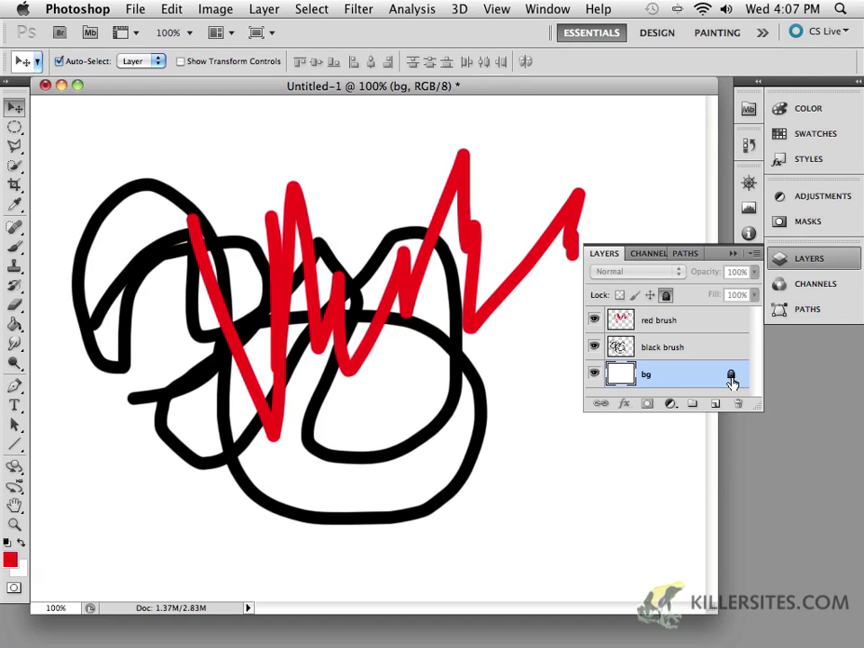
pyautogui.click(174, 139)
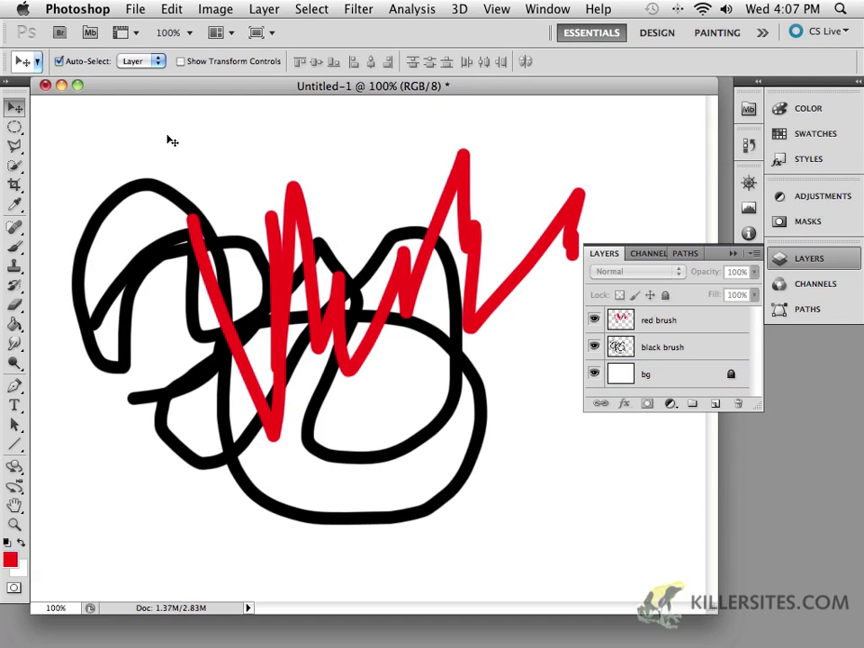
pyautogui.hotkey('alt', '.')
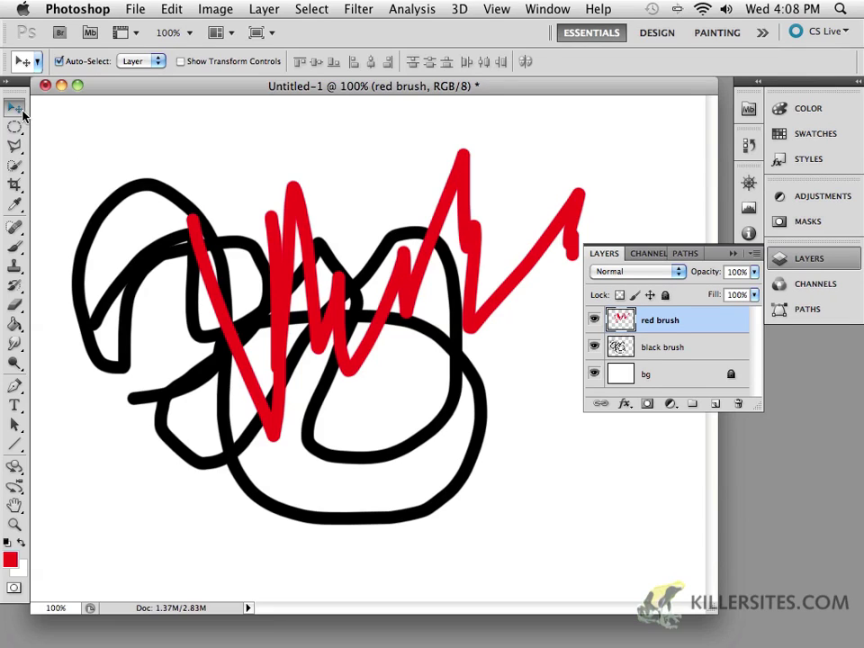
pyautogui.moveTo(72, 157)
pyautogui.mouseDown()
pyautogui.moveTo(92, 189)
pyautogui.moveTo(259, 308)
pyautogui.moveTo(200, 277)
pyautogui.moveTo(162, 202)
pyautogui.moveTo(212, 280)
pyautogui.moveTo(257, 276)
pyautogui.moveTo(575, 328)
pyautogui.moveTo(662, 359)
pyautogui.moveTo(673, 331)
pyautogui.moveTo(587, 336)
pyautogui.moveTo(592, 131)
pyautogui.moveTo(596, 191)
pyautogui.moveTo(540, 359)
pyautogui.moveTo(463, 327)
pyautogui.moveTo(238, 360)
pyautogui.moveTo(303, 351)
pyautogui.mouseUp()
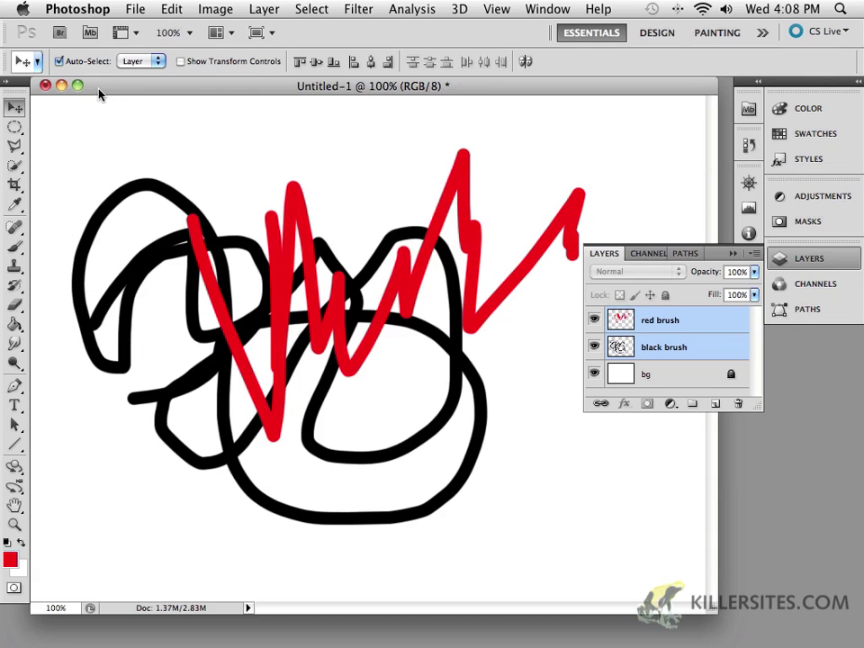
pyautogui.moveTo(100, 91); pyautogui.dragTo(201, 252)
pyautogui.moveTo(90, 158); pyautogui.dragTo(233, 260)
pyautogui.moveTo(119, 175)
pyautogui.mouseDown()
pyautogui.moveTo(185, 262)
pyautogui.moveTo(216, 255)
pyautogui.mouseUp()
pyautogui.moveTo(158, 216)
pyautogui.mouseDown()
pyautogui.moveTo(262, 271)
pyautogui.moveTo(246, 243)
pyautogui.moveTo(302, 289)
pyautogui.moveTo(282, 303)
pyautogui.mouseUp()
pyautogui.click(274, 160)
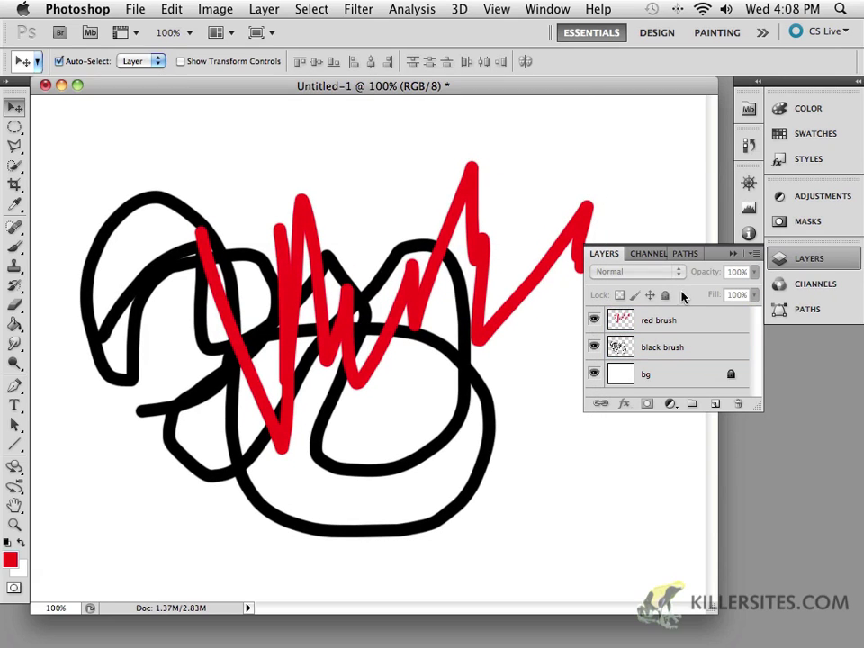
# Select red brush and black brush in the Layers panel and move both scribbles up together
pyautogui.click(684, 326)
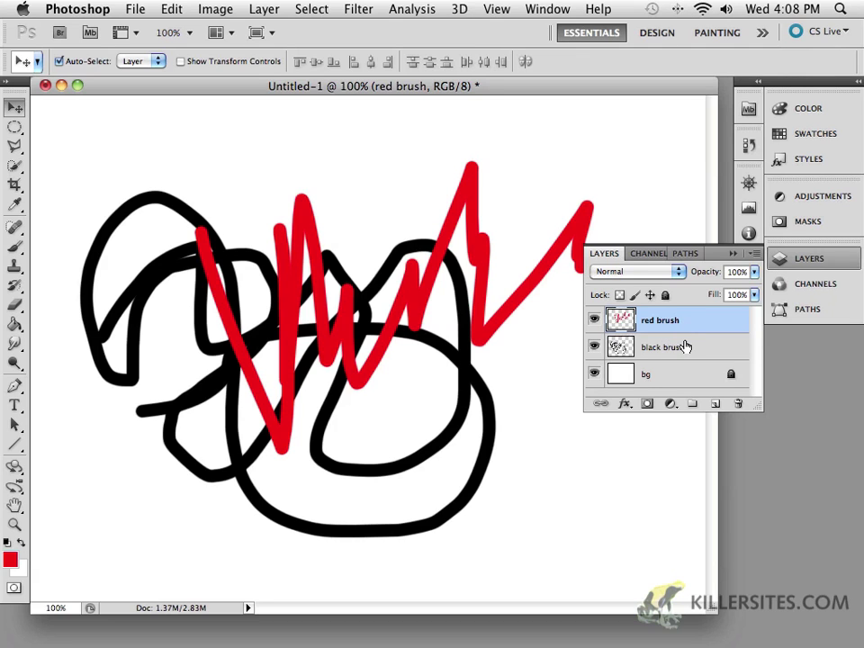
pyautogui.keyDown('shift'); pyautogui.click(684, 346); pyautogui.keyUp('shift')
pyautogui.moveTo(463, 260)
pyautogui.mouseDown()
pyautogui.moveTo(552, 220)
pyautogui.moveTo(466, 227)
pyautogui.mouseUp()
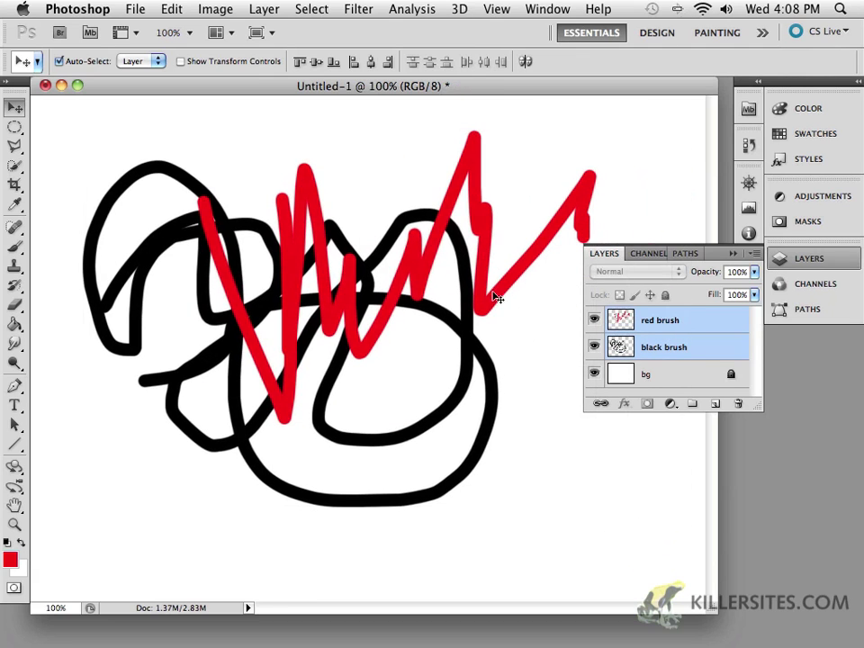
pyautogui.click(663, 326)
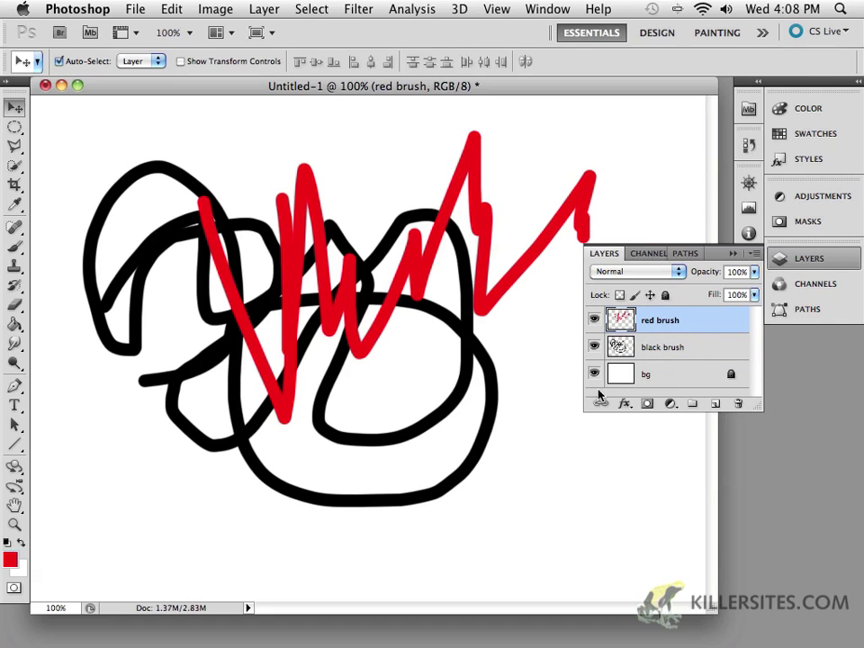
# Add a new layer on top named 'green brush'
pyautogui.click(713, 403)
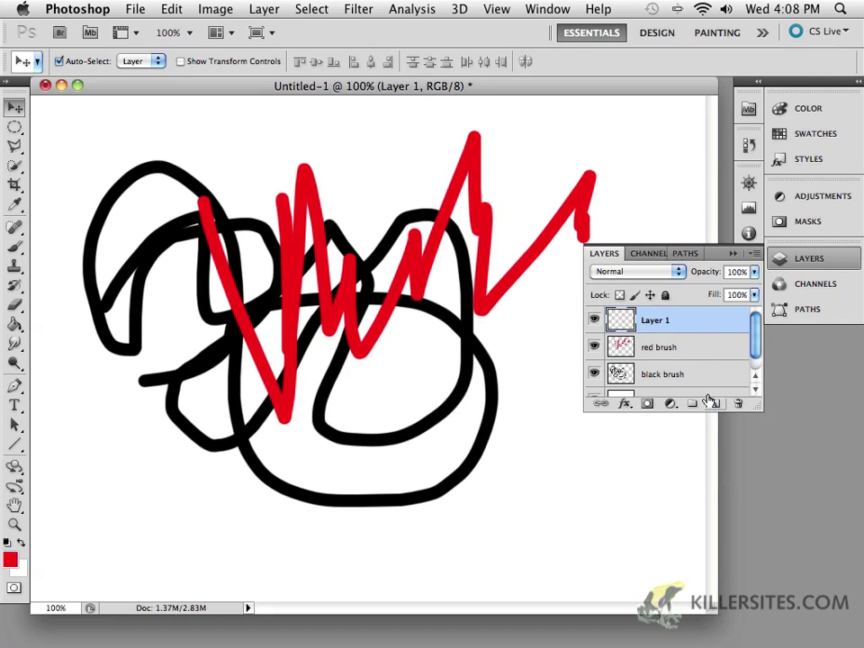
pyautogui.doubleClick(648, 322)
pyautogui.write('gr')
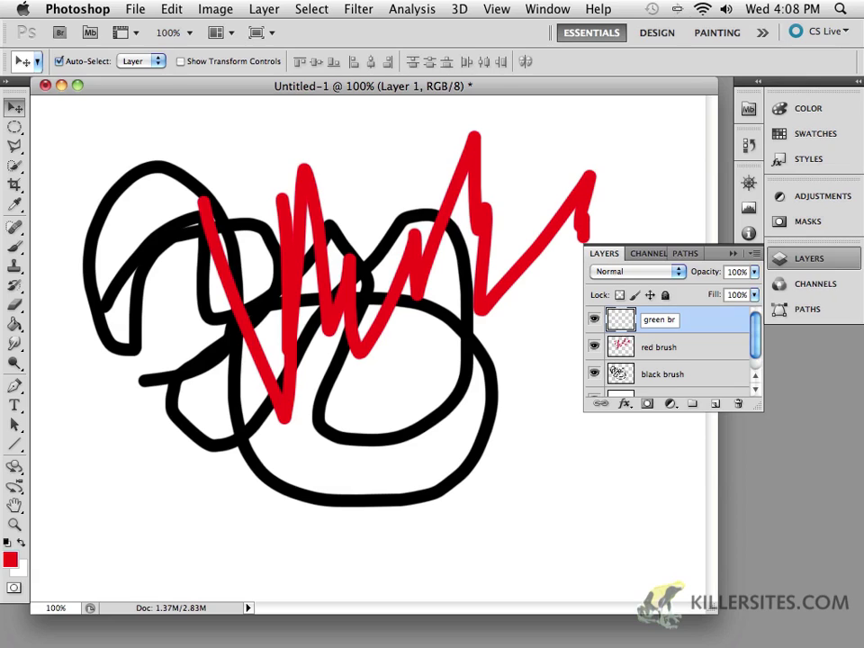
pyautogui.write('een brush')
pyautogui.press('Return')
# Set the foreground colour to green #14ad26 in the Color Picker
pyautogui.click(10, 560)
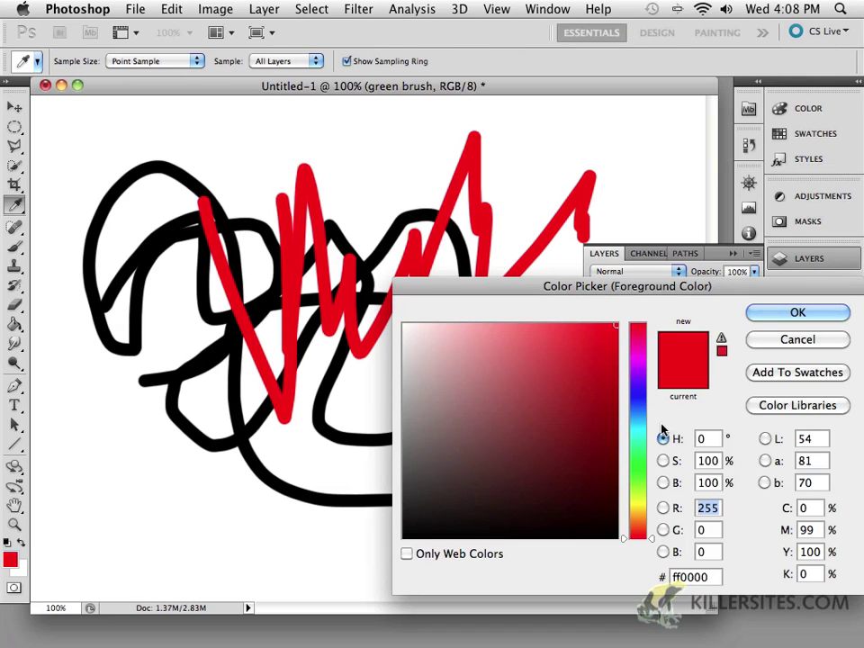
pyautogui.moveTo(636, 475); pyautogui.dragTo(637, 461)
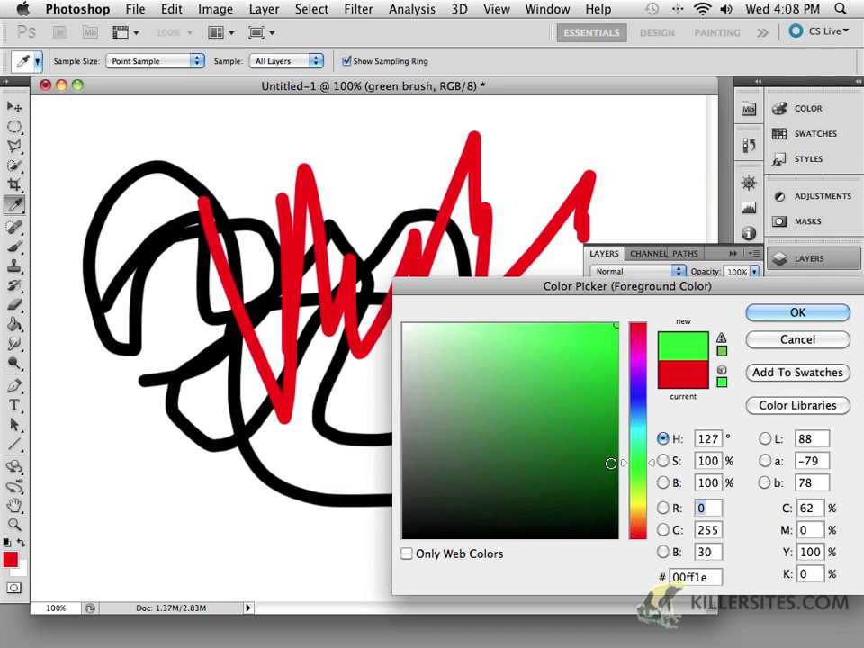
pyautogui.click(593, 431)
pyautogui.click(592, 393)
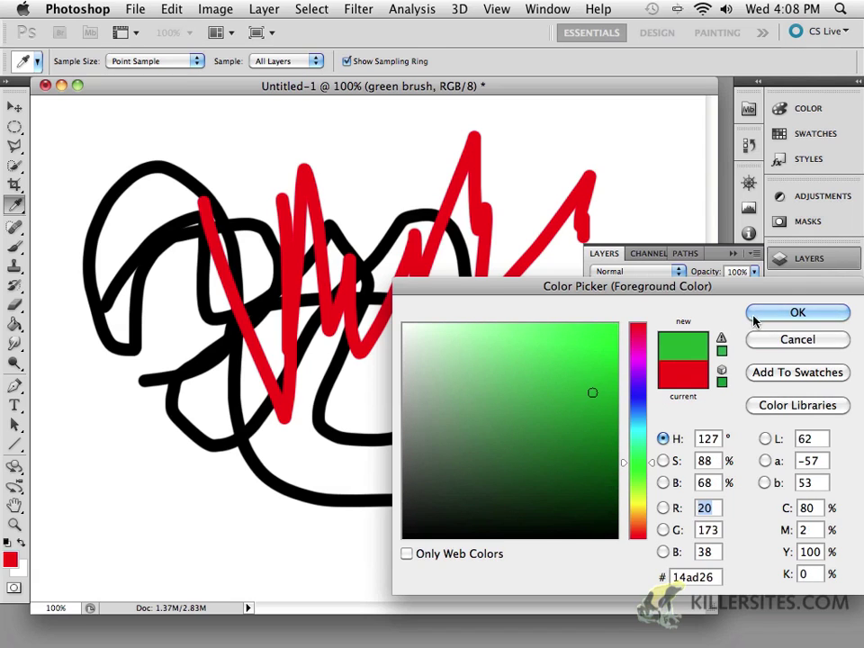
pyautogui.press('Return')
# Paint long looping green strokes across the drawing with the Brush tool
pyautogui.click(14, 246)
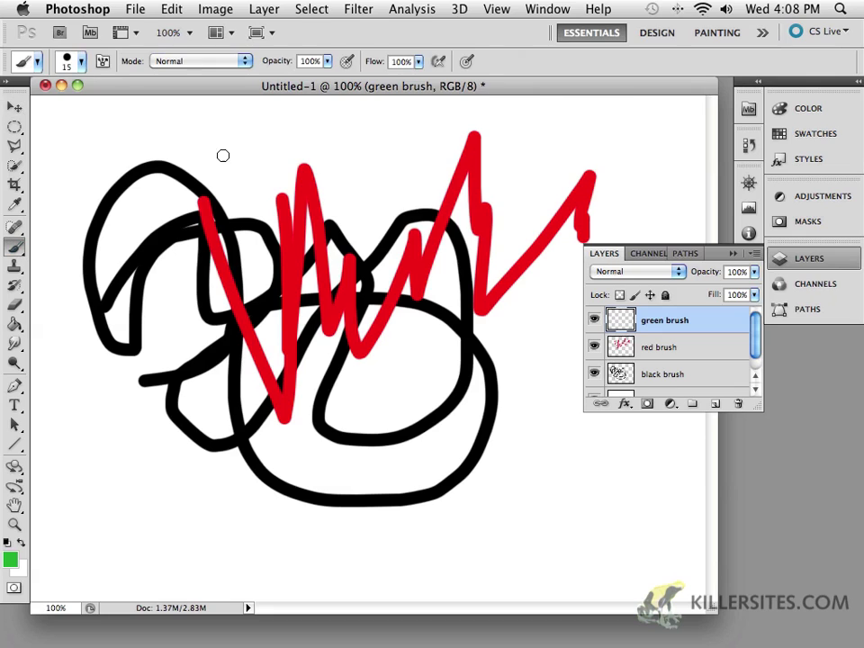
pyautogui.moveTo(237, 153)
pyautogui.mouseDown()
pyautogui.moveTo(442, 438)
pyautogui.moveTo(705, 458)
pyautogui.mouseUp()
pyautogui.moveTo(498, 398)
pyautogui.mouseDown()
pyautogui.moveTo(203, 190)
pyautogui.moveTo(225, 270)
pyautogui.moveTo(387, 374)
pyautogui.mouseUp()
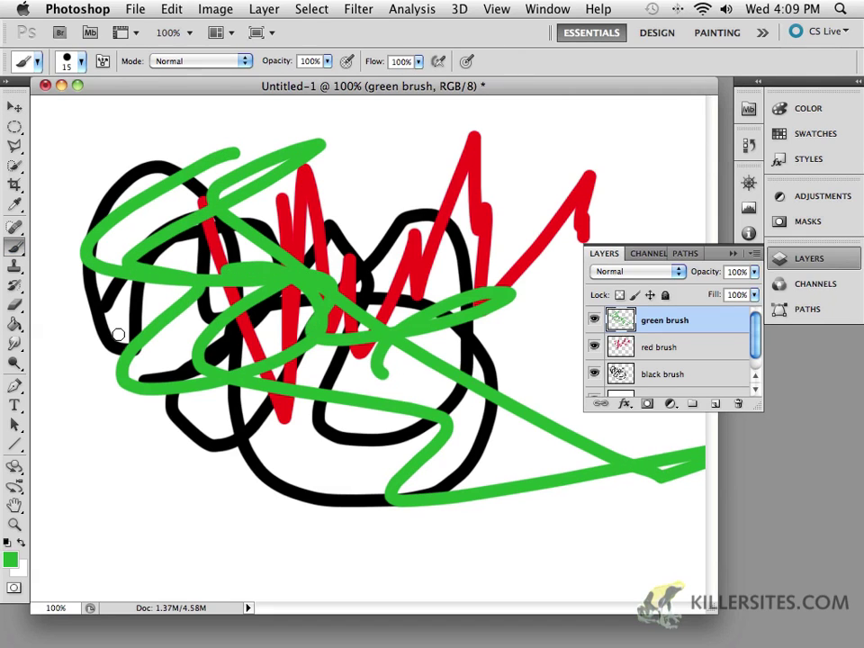
pyautogui.click(15, 108)
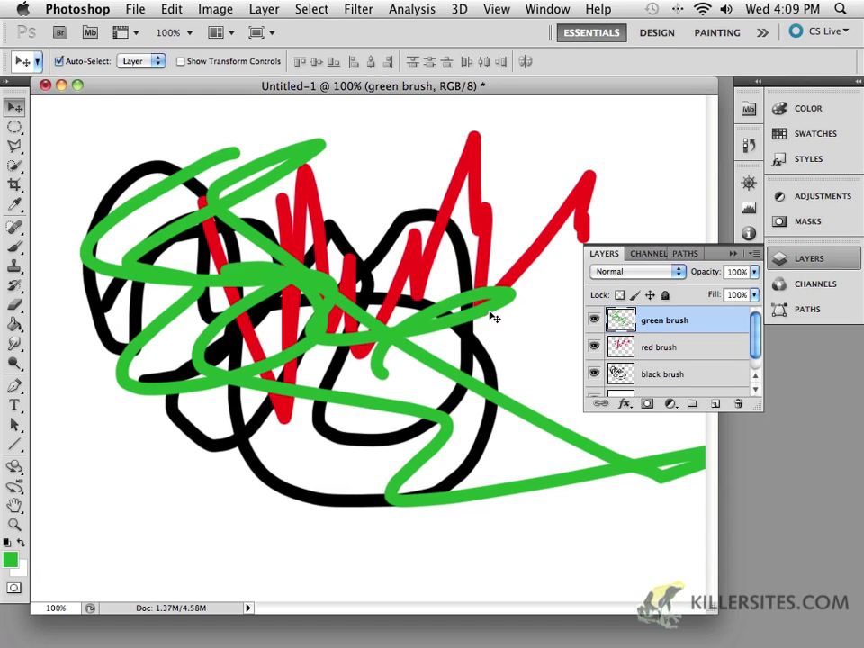
# Select the black brush and green brush layers and drag their strokes together
pyautogui.moveTo(120, 129)
pyautogui.mouseDown()
pyautogui.moveTo(336, 247)
pyautogui.moveTo(314, 222)
pyautogui.mouseUp()
pyautogui.click(120, 136)
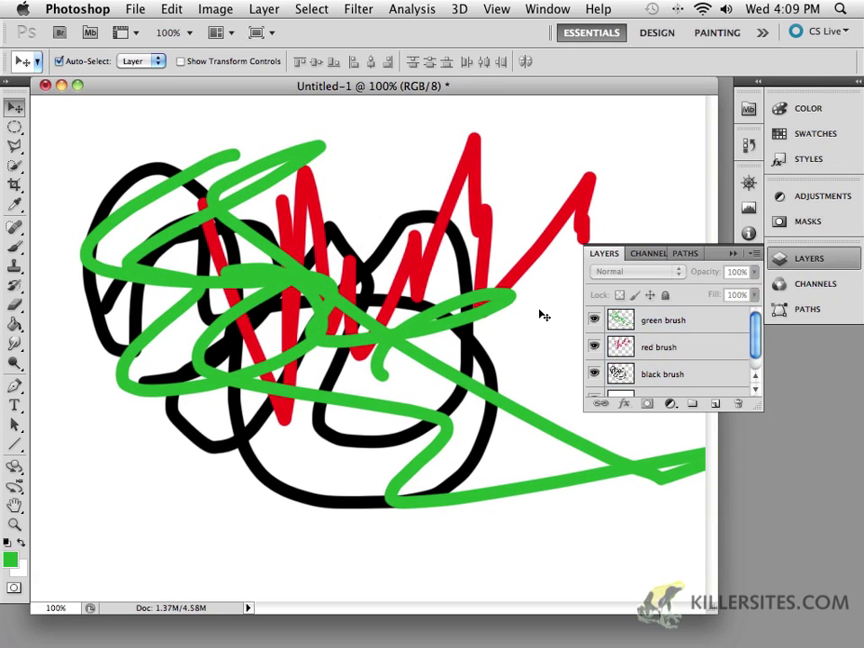
pyautogui.click(138, 181)
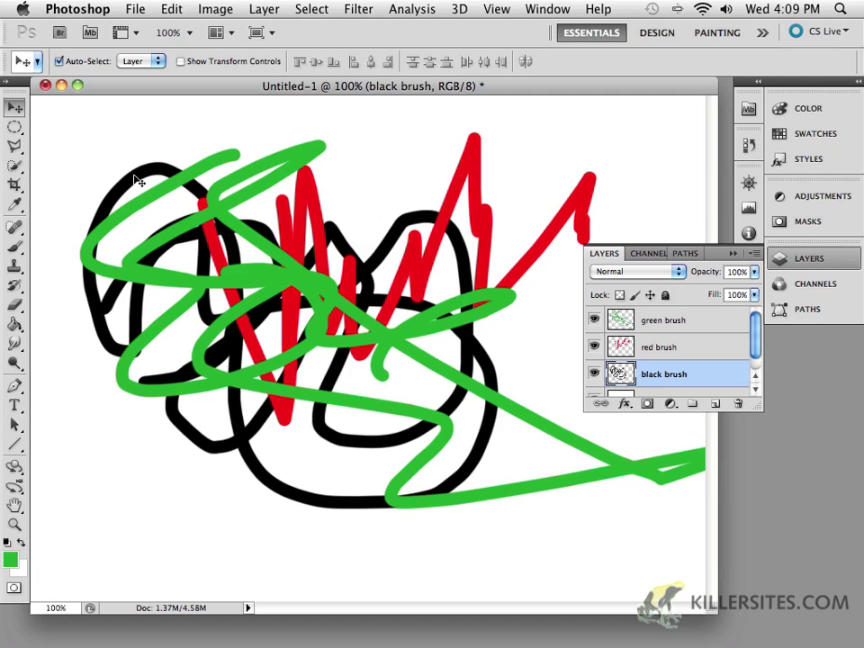
pyautogui.keyDown('shift'); pyautogui.click(257, 243); pyautogui.keyUp('shift')
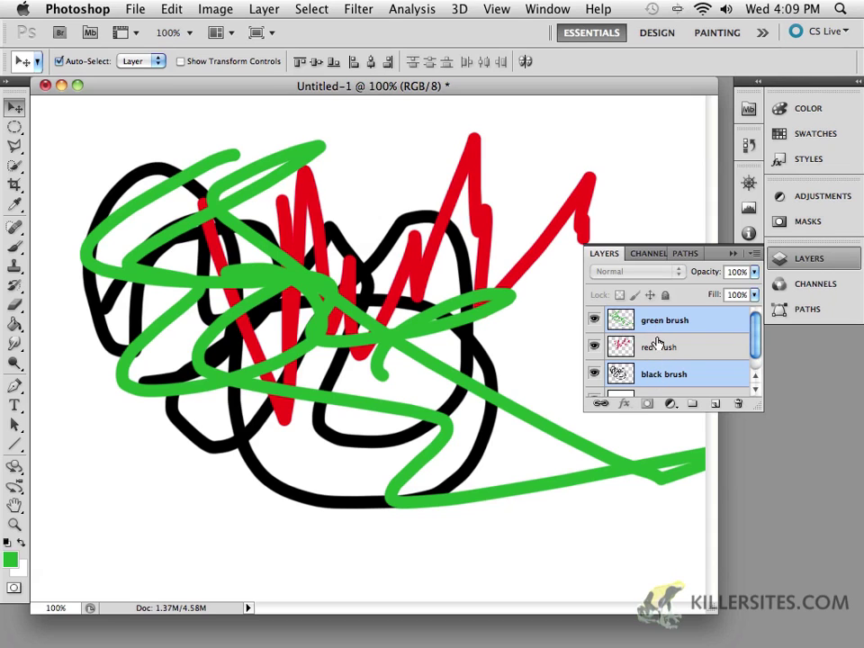
pyautogui.moveTo(267, 193)
pyautogui.mouseDown()
pyautogui.moveTo(321, 215)
pyautogui.moveTo(279, 148)
pyautogui.moveTo(250, 342)
pyautogui.moveTo(398, 139)
pyautogui.moveTo(349, 324)
pyautogui.moveTo(389, 189)
pyautogui.moveTo(295, 166)
pyautogui.moveTo(331, 337)
pyautogui.mouseUp()
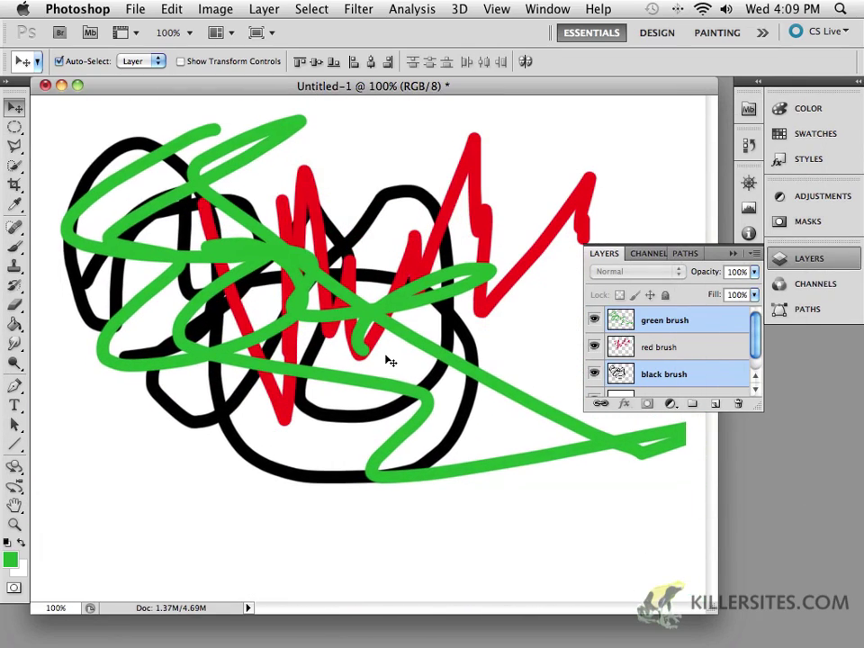
# Reselect green brush and black brush in the Layers panel and shift both strokes again
pyautogui.click(685, 353)
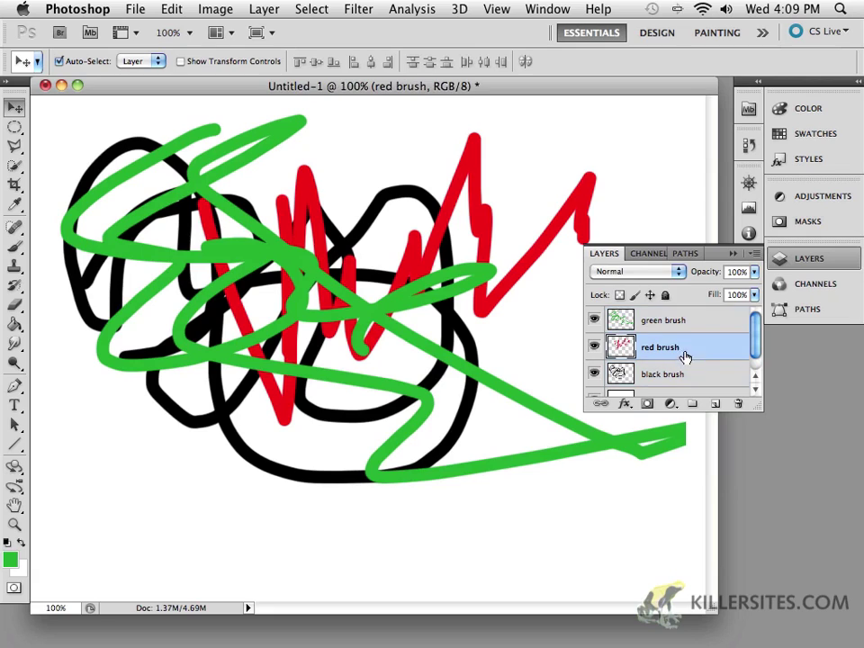
pyautogui.click(685, 323)
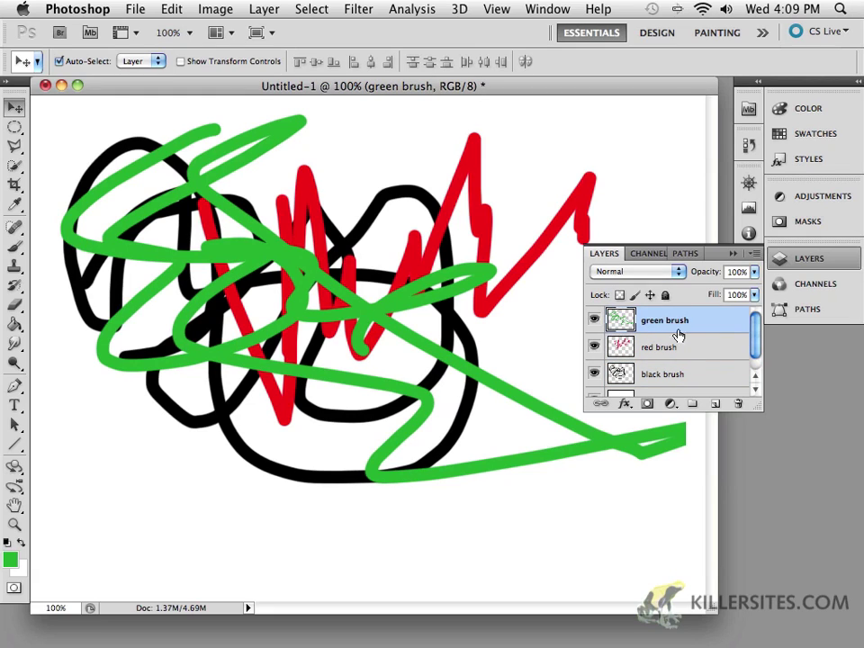
pyautogui.keyDown('shift'); pyautogui.click(681, 384); pyautogui.keyUp('shift')
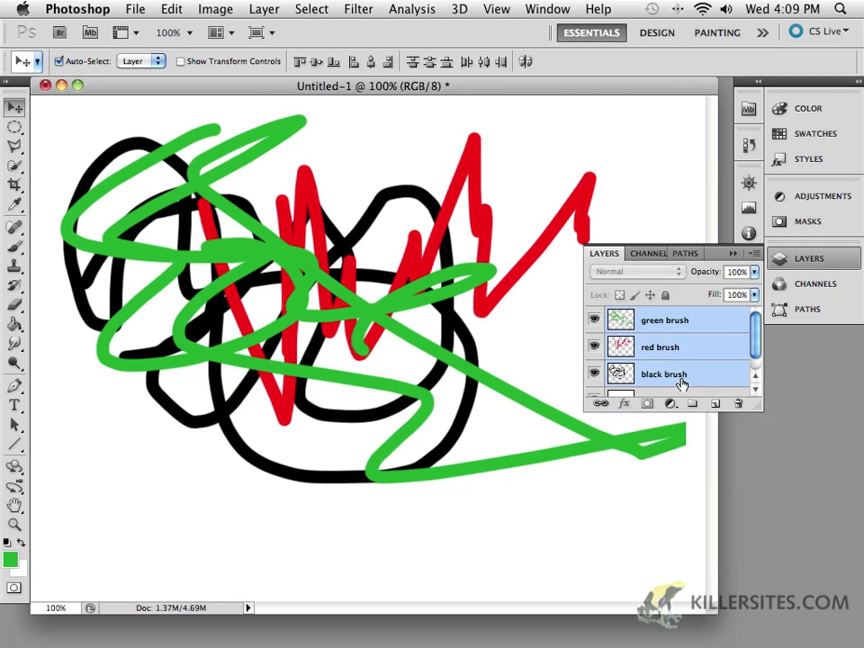
pyautogui.click(687, 323)
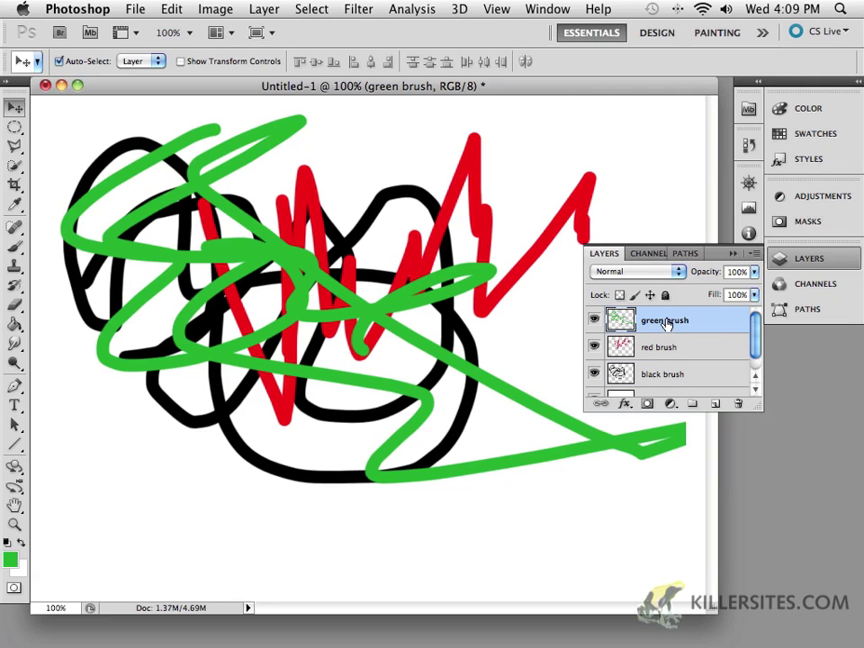
pyautogui.keyDown('super'); pyautogui.click(670, 380); pyautogui.keyUp('super')
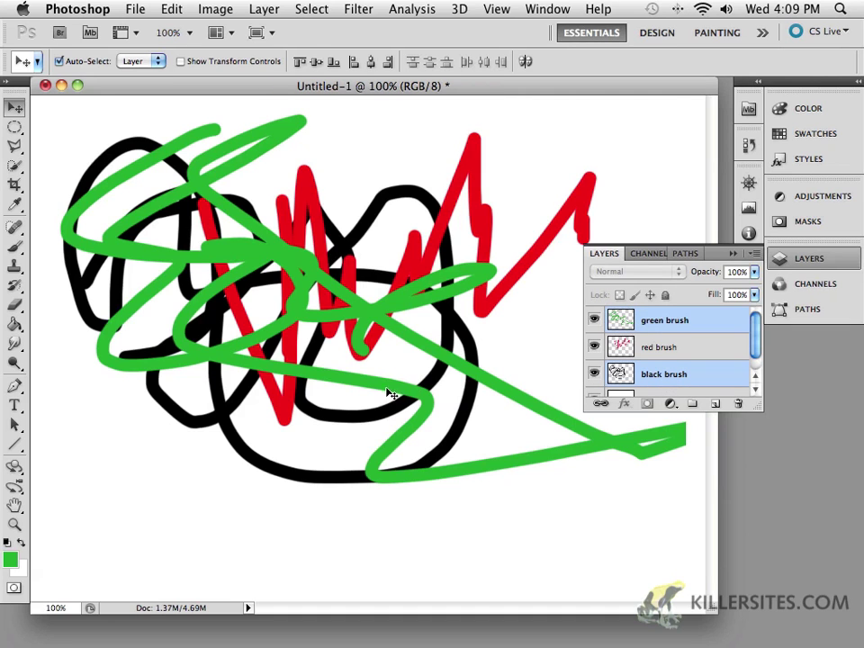
pyautogui.moveTo(458, 373)
pyautogui.mouseDown()
pyautogui.moveTo(470, 360)
pyautogui.moveTo(452, 507)
pyautogui.moveTo(373, 445)
pyautogui.moveTo(496, 343)
pyautogui.moveTo(455, 399)
pyautogui.mouseUp()
pyautogui.click(692, 356)
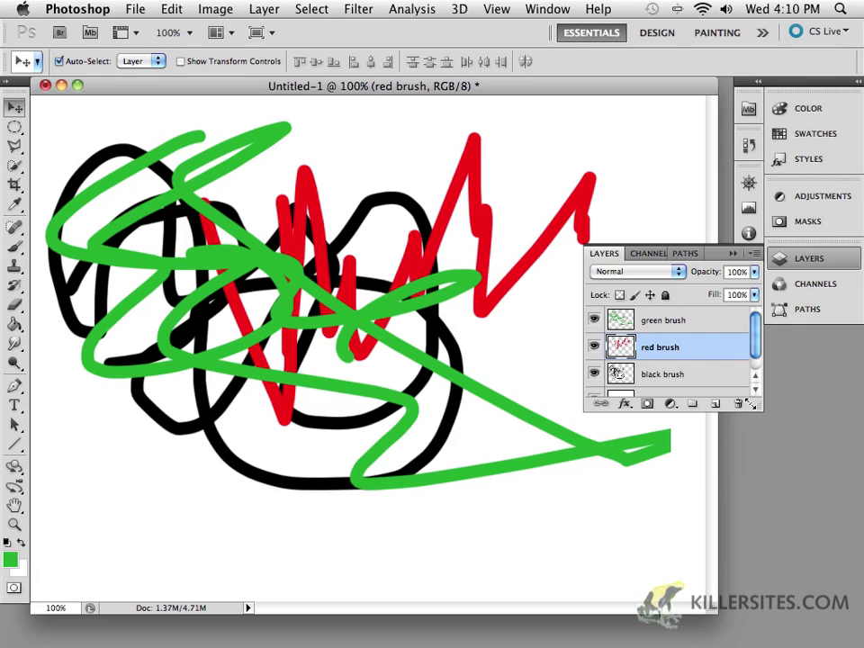
# Enlarge the Layers panel, move red brush above green brush, and shift the red zigzag left
pyautogui.moveTo(755, 407); pyautogui.dragTo(759, 475)
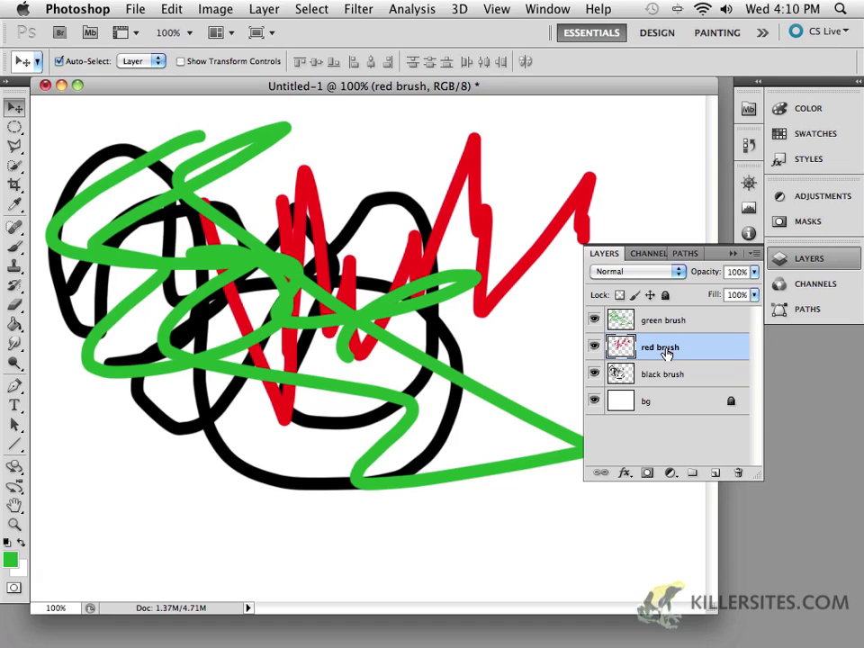
pyautogui.moveTo(666, 352); pyautogui.dragTo(667, 309)
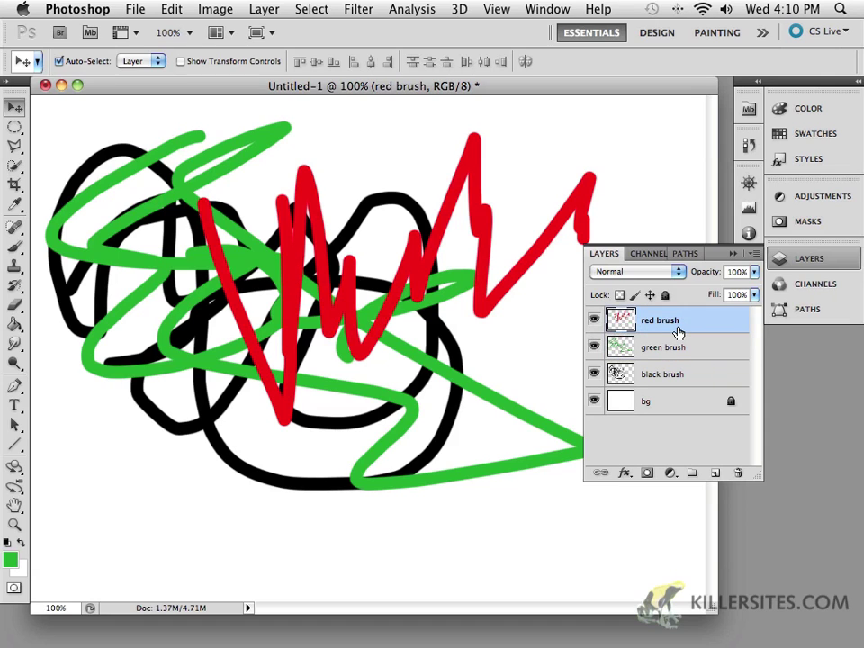
pyautogui.moveTo(335, 321); pyautogui.dragTo(229, 348)
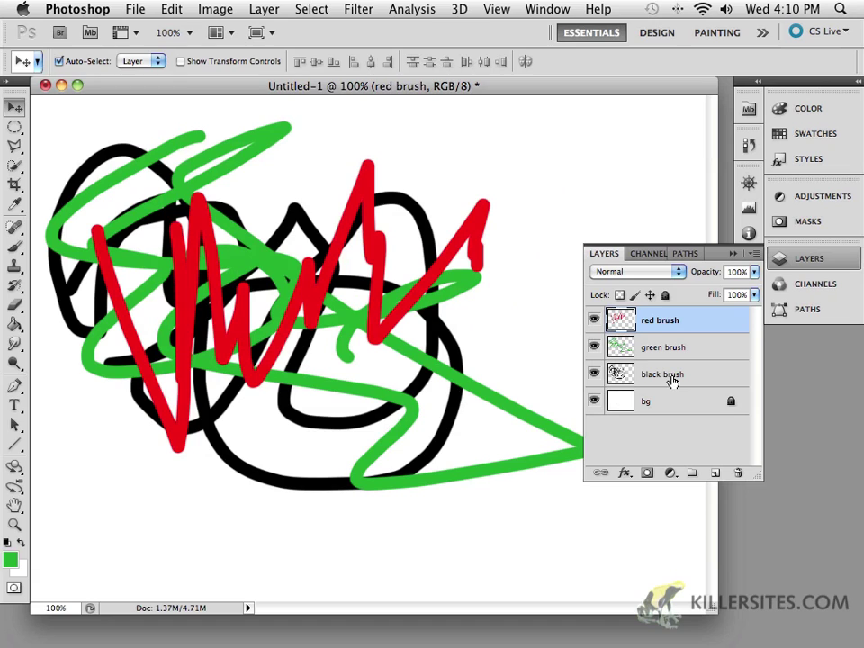
# Stack black brush on top above green brush, nudge the green scribble, and shift the whole drawing right
pyautogui.moveTo(673, 380); pyautogui.dragTo(676, 317)
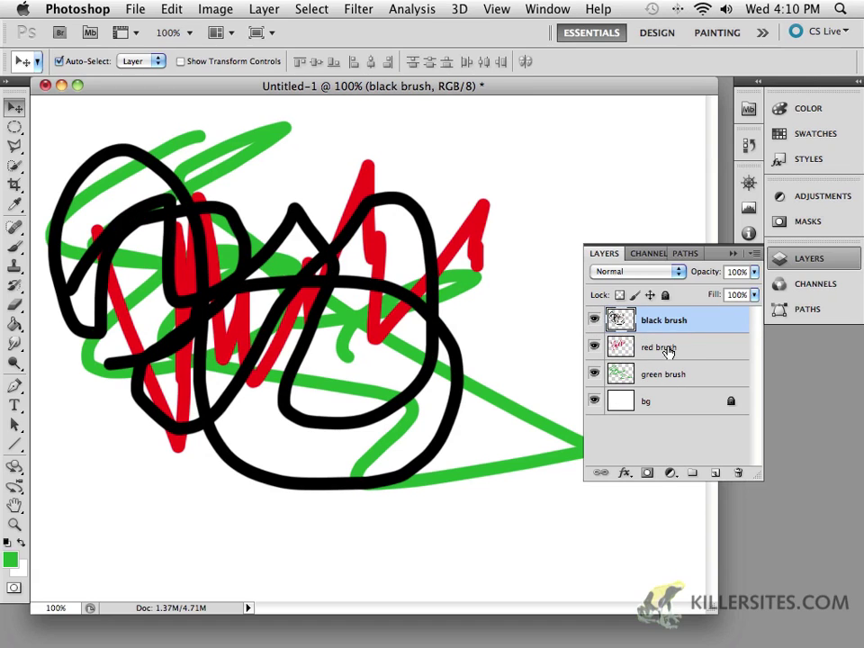
pyautogui.moveTo(621, 349)
pyautogui.mouseDown()
pyautogui.moveTo(671, 321)
pyautogui.moveTo(677, 368)
pyautogui.moveTo(679, 334)
pyautogui.moveTo(654, 335)
pyautogui.mouseUp()
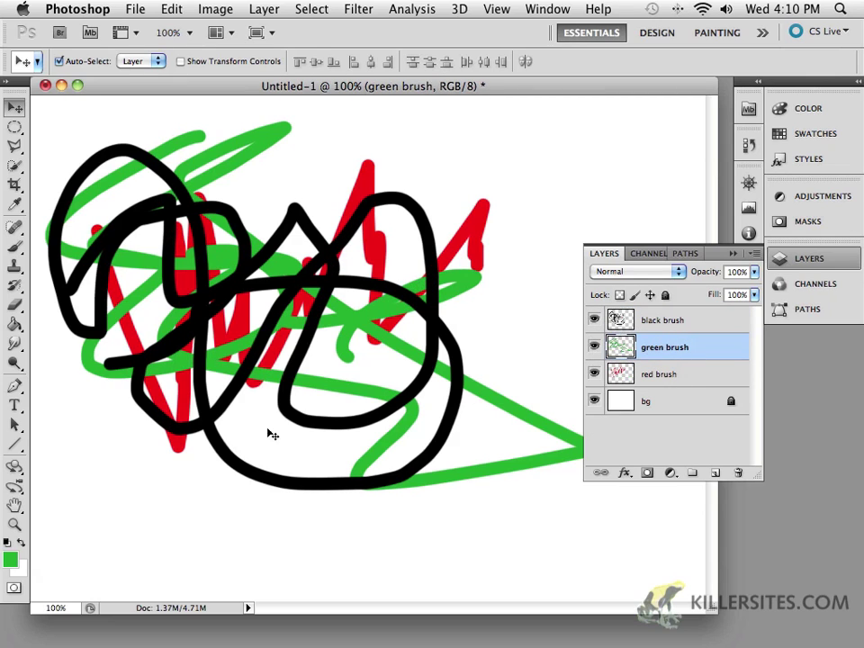
pyautogui.moveTo(393, 313)
pyautogui.mouseDown()
pyautogui.moveTo(415, 323)
pyautogui.moveTo(378, 396)
pyautogui.moveTo(409, 322)
pyautogui.moveTo(366, 325)
pyautogui.mouseUp()
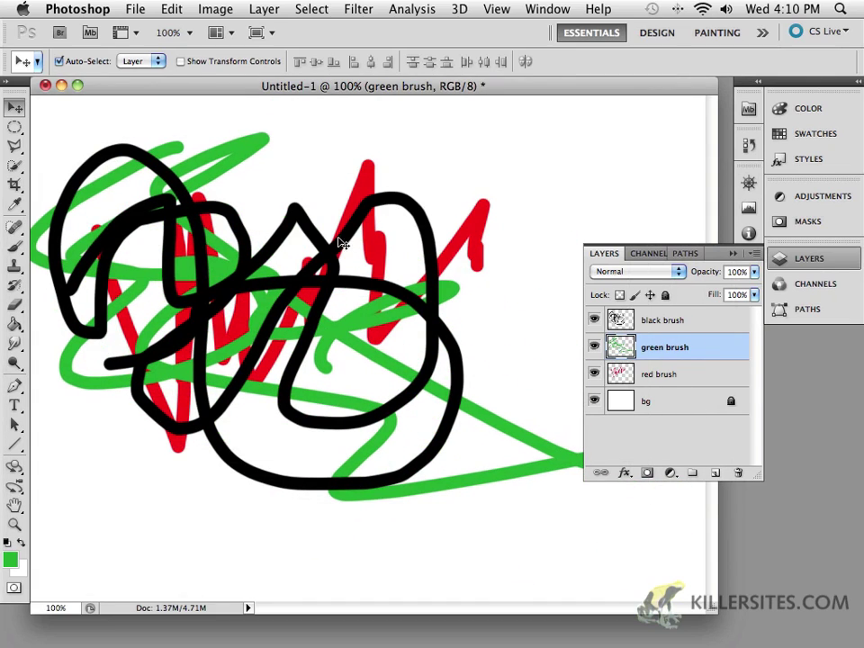
pyautogui.moveTo(324, 166)
pyautogui.mouseDown()
pyautogui.moveTo(390, 293)
pyautogui.moveTo(381, 276)
pyautogui.moveTo(444, 270)
pyautogui.moveTo(405, 270)
pyautogui.mouseUp()
pyautogui.click(469, 172)
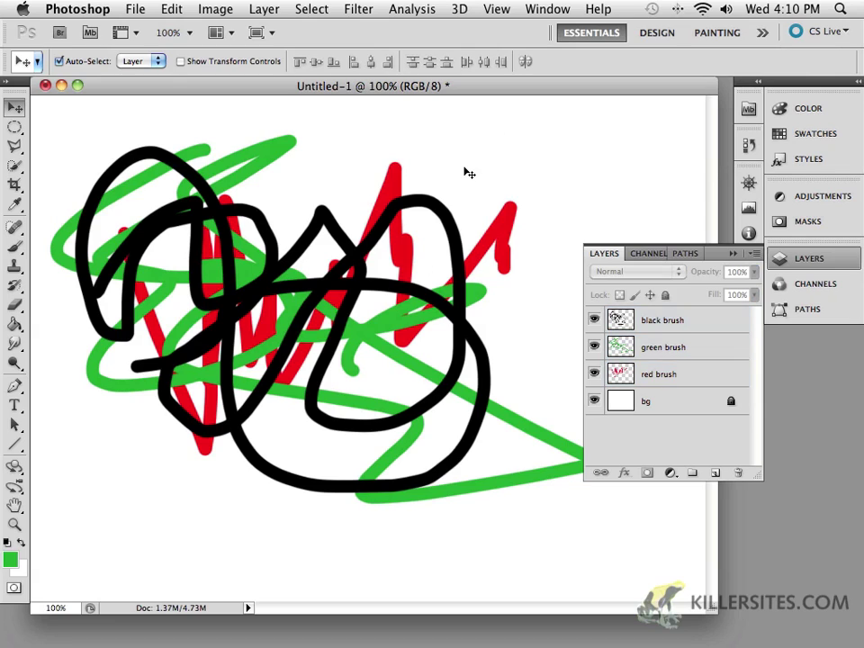